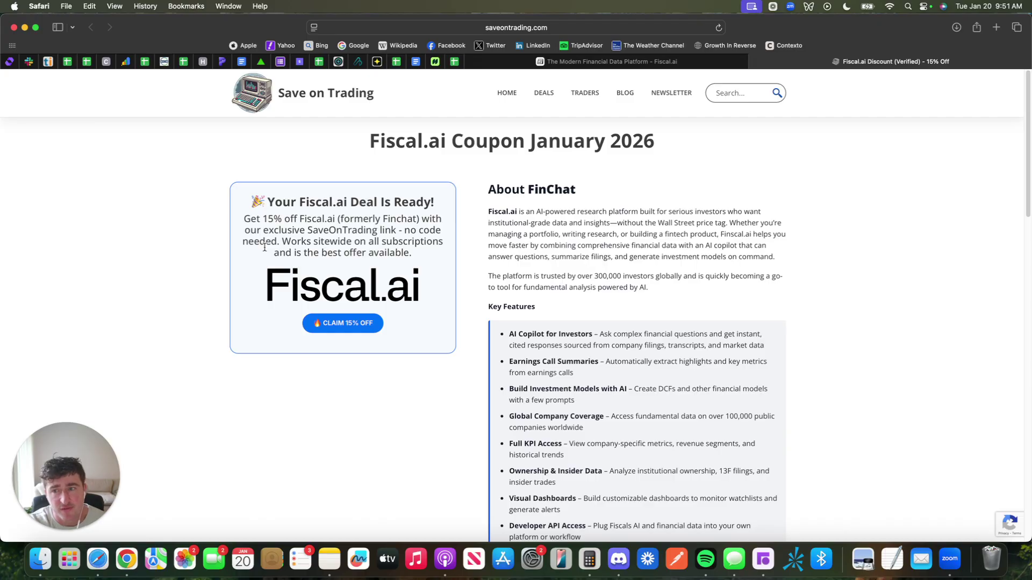
# Switch to the Fiscal.ai page and open the Advanced Micro Devices, Inc. (AMD) company page from the recent searches
pyautogui.click(678, 71)
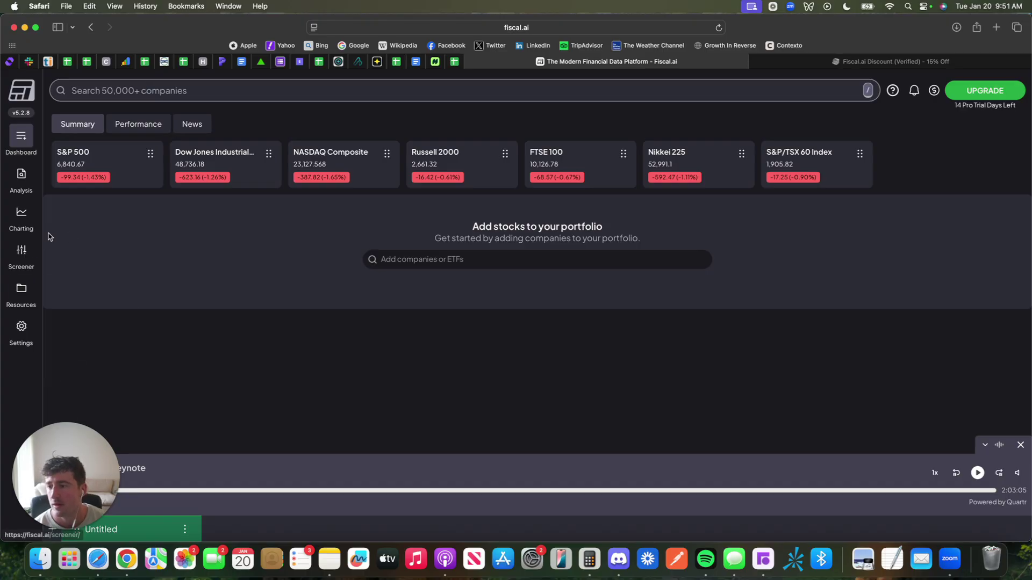
pyautogui.click(47, 262)
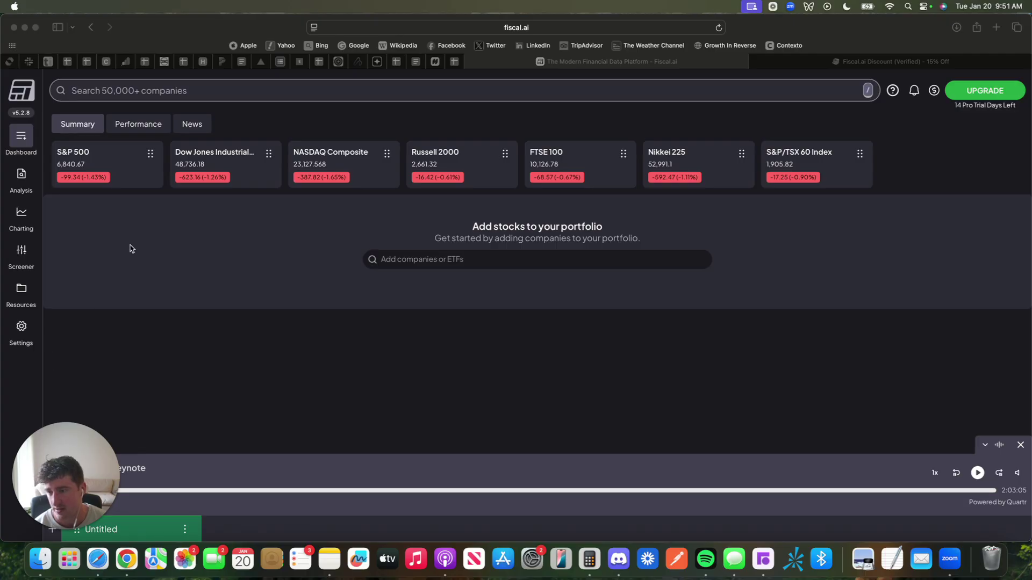
pyautogui.click(162, 96)
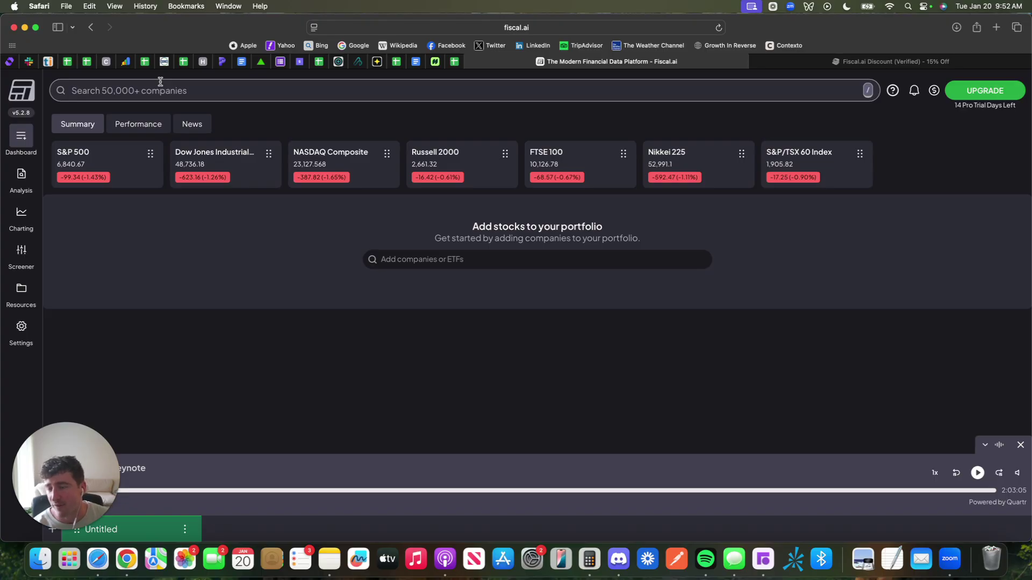
pyautogui.click(160, 82)
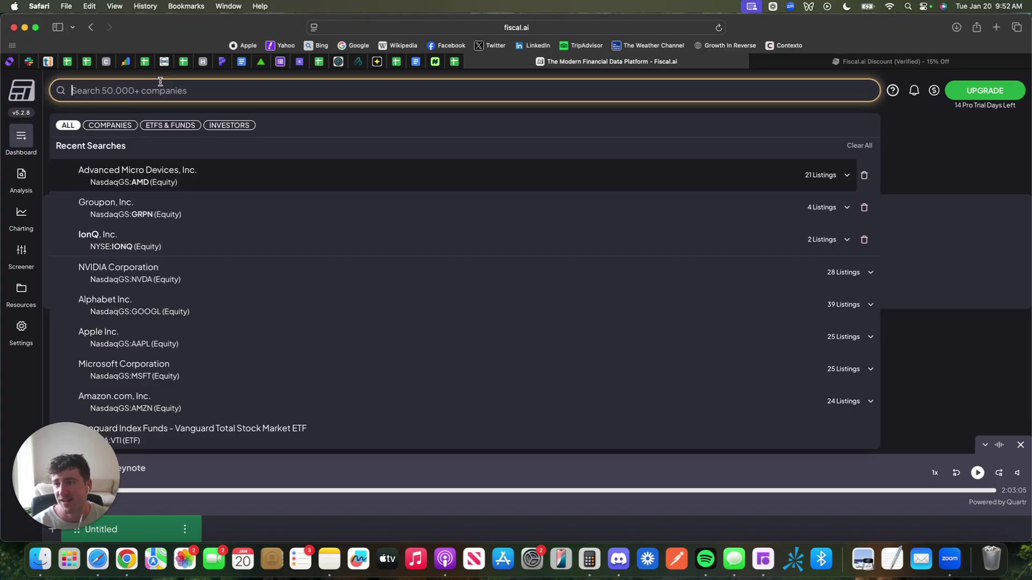
pyautogui.click(168, 172)
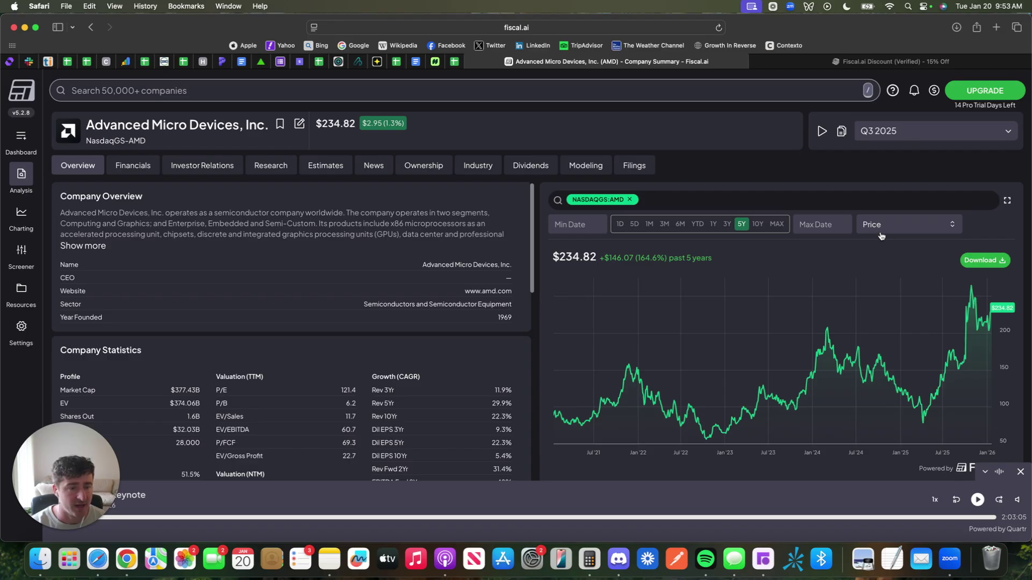
# Set AMD's chart to show Enterprise Value and load the CES 2026 Keynote as the selected company event
pyautogui.click(901, 226)
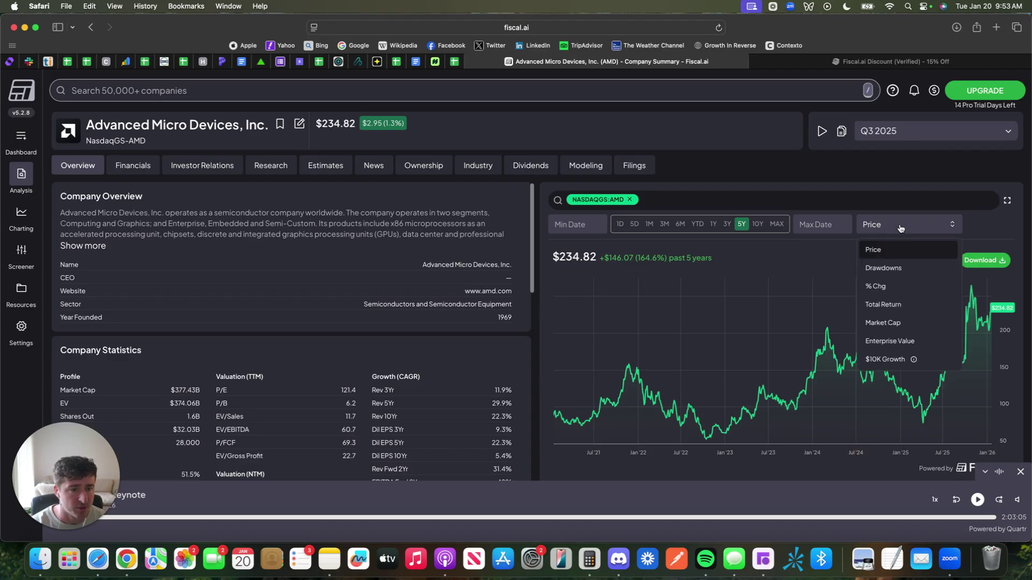
pyautogui.click(891, 341)
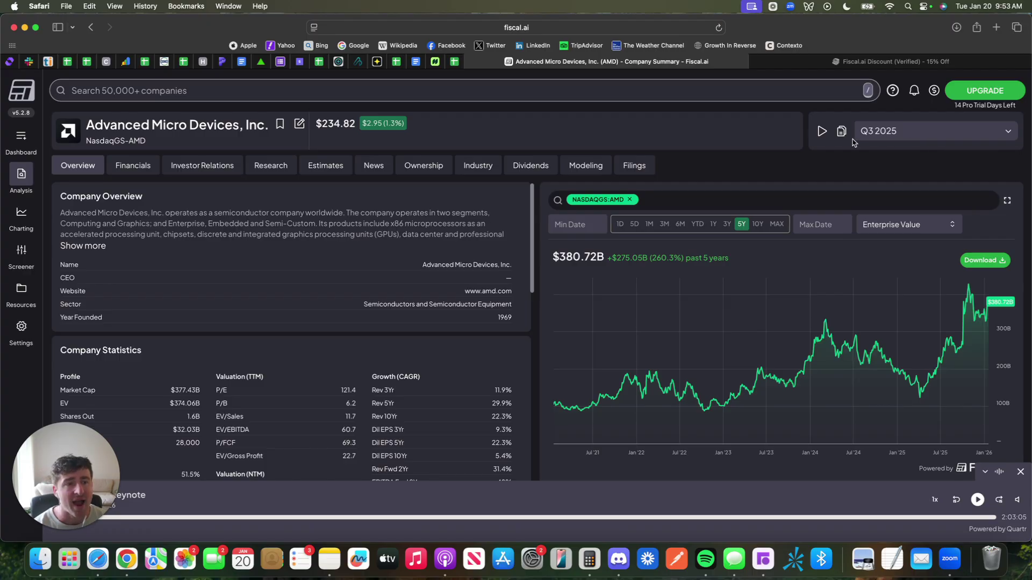
pyautogui.click(897, 132)
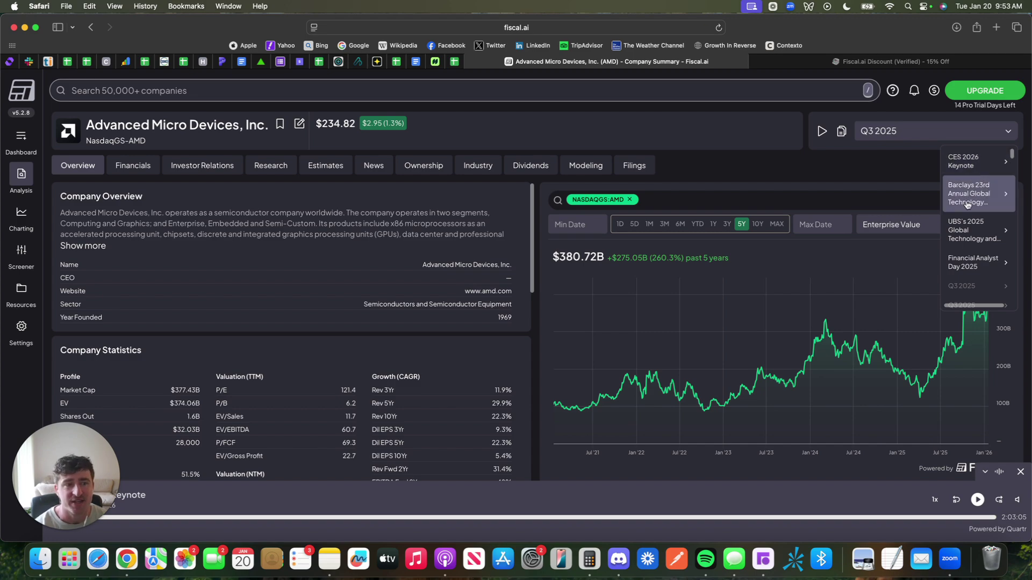
pyautogui.click(975, 165)
pyautogui.moveTo(52, 466); pyautogui.dragTo(52, 446)
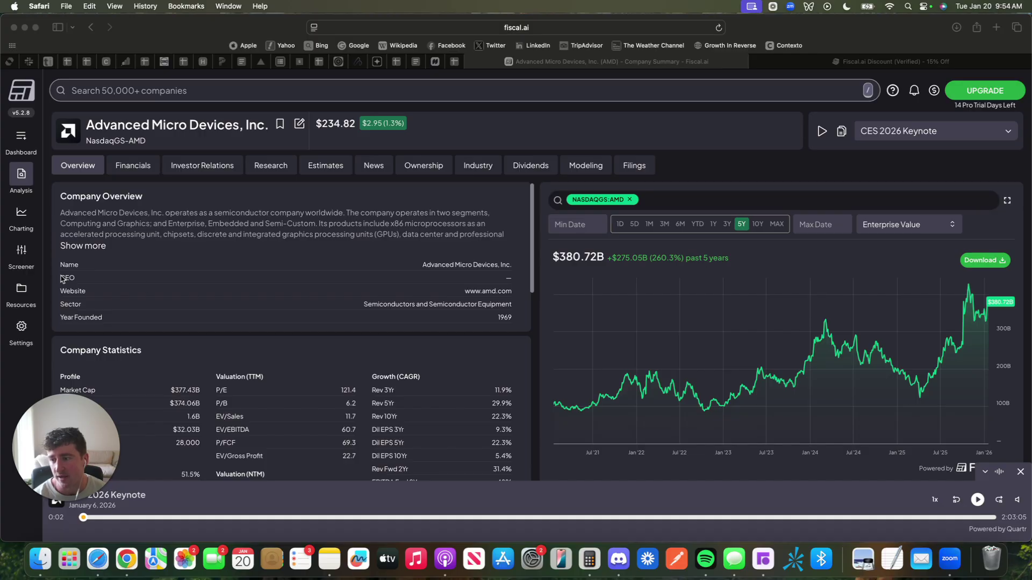
# Open the Investor Holdings resource and review Berkshire Hathaway's portfolio breakdown and holdings table
pyautogui.click(19, 251)
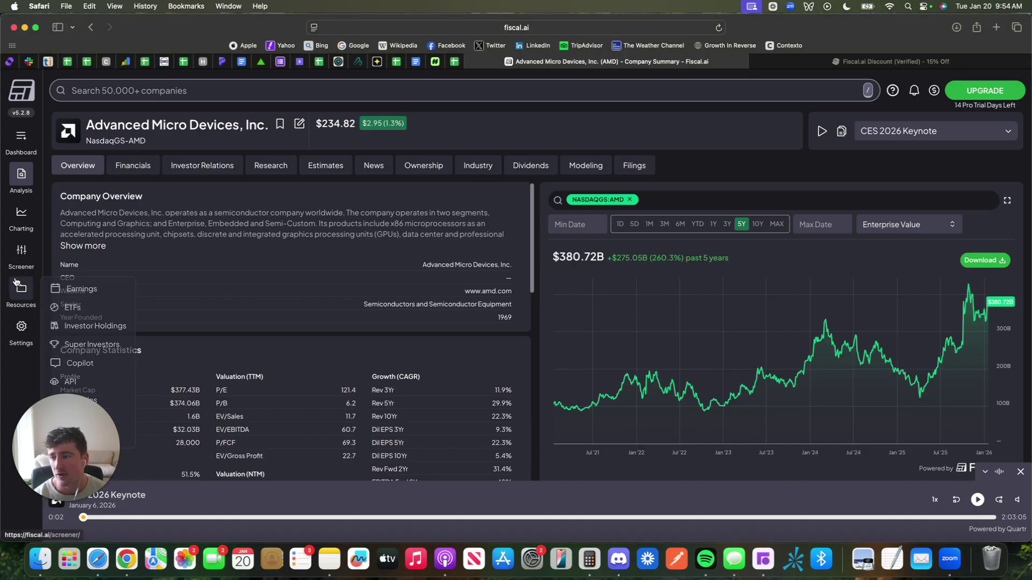
pyautogui.moveTo(34, 436); pyautogui.dragTo(105, 450)
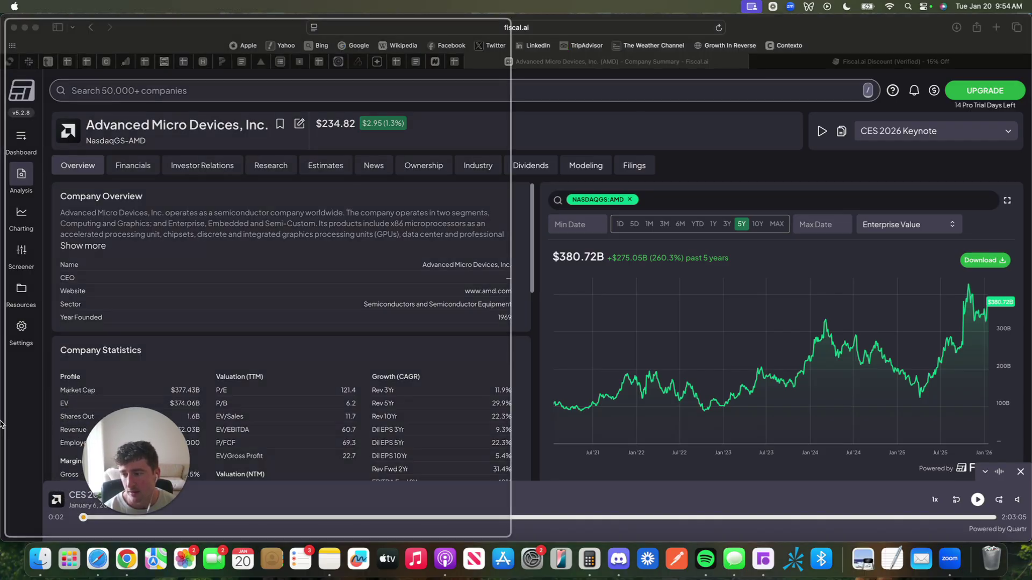
pyautogui.click(24, 294)
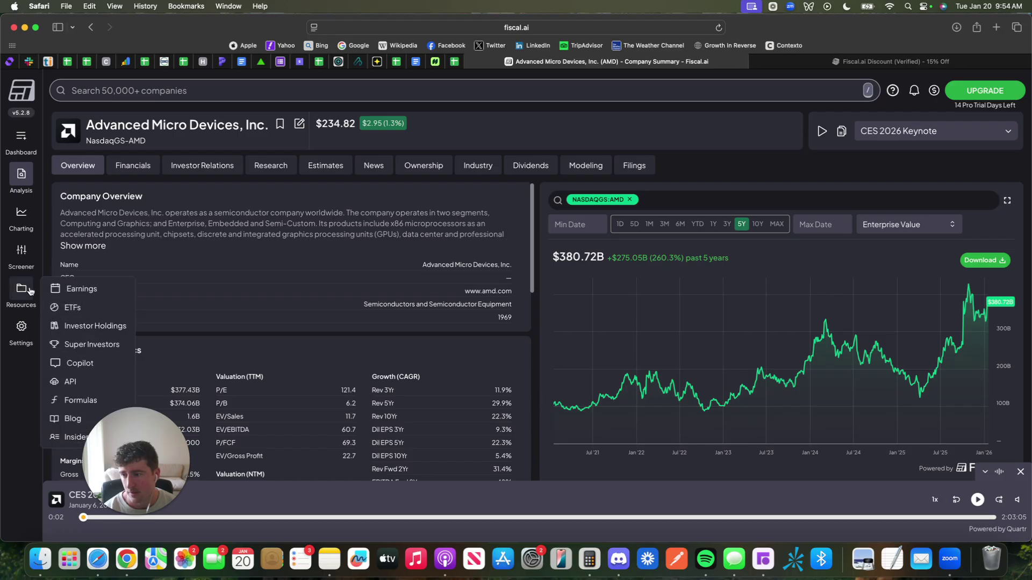
pyautogui.click(80, 324)
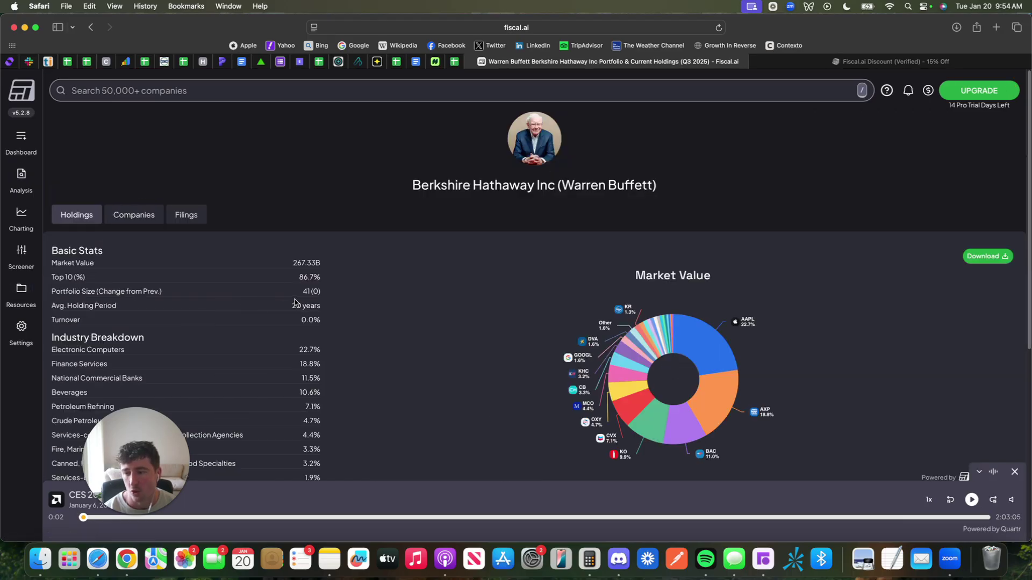
pyautogui.scroll(-10, 526, 366)
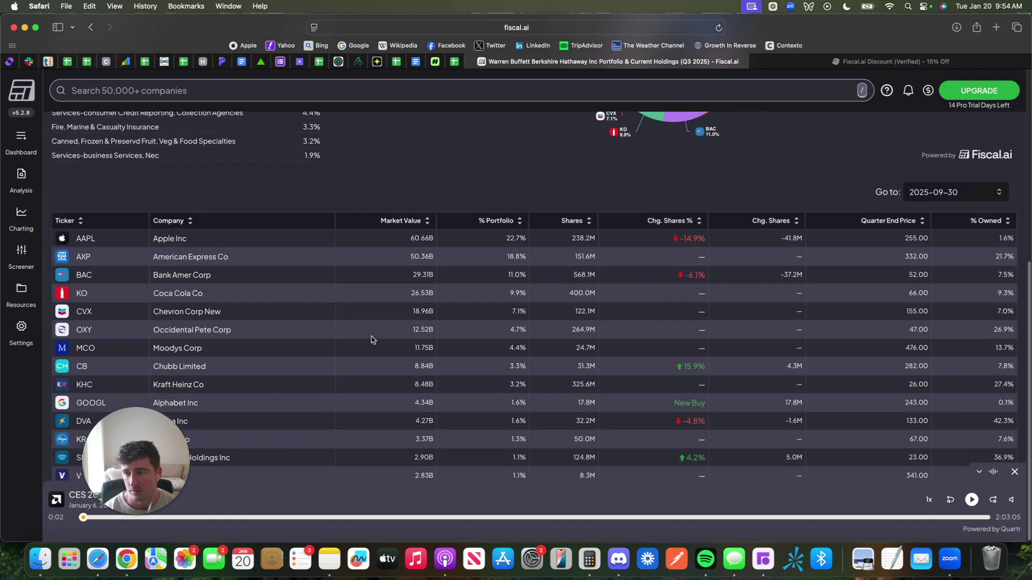
pyautogui.scroll(10, 371, 340)
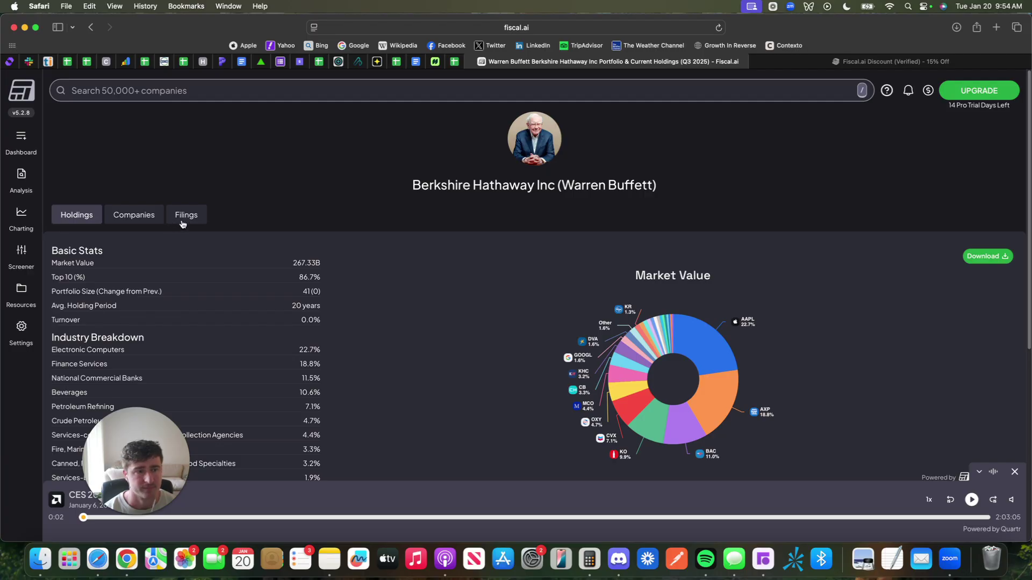
# Open the Super Investors resource and browse the investor cards with their market values, holding periods and top positions
pyautogui.click(21, 292)
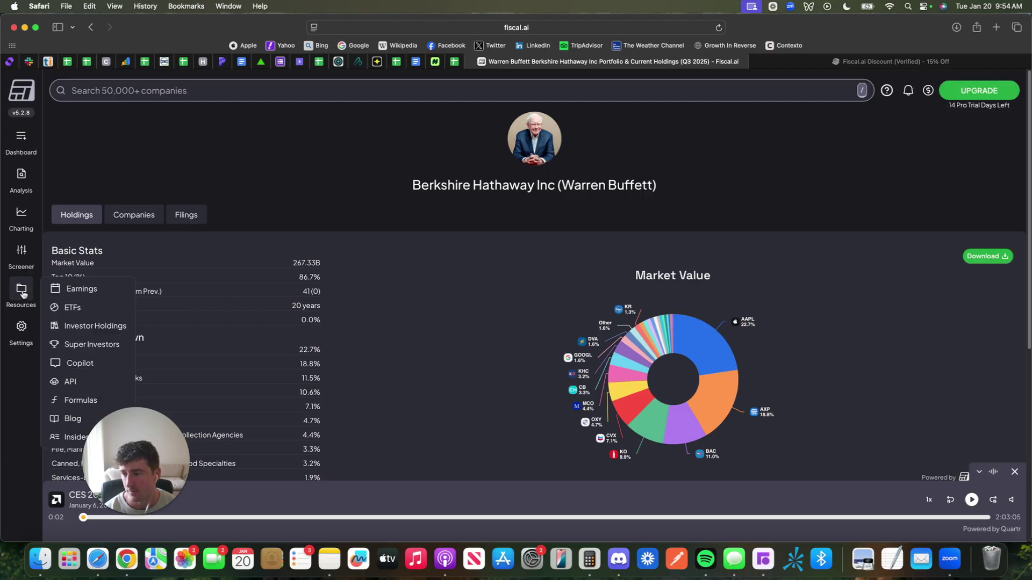
pyautogui.click(89, 339)
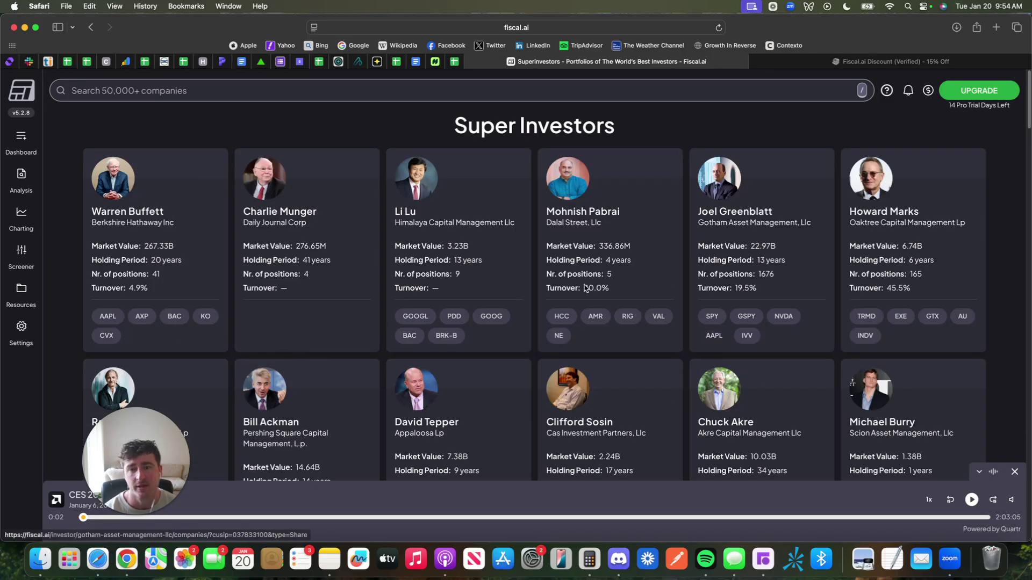
pyautogui.scroll(-1, 378, 263)
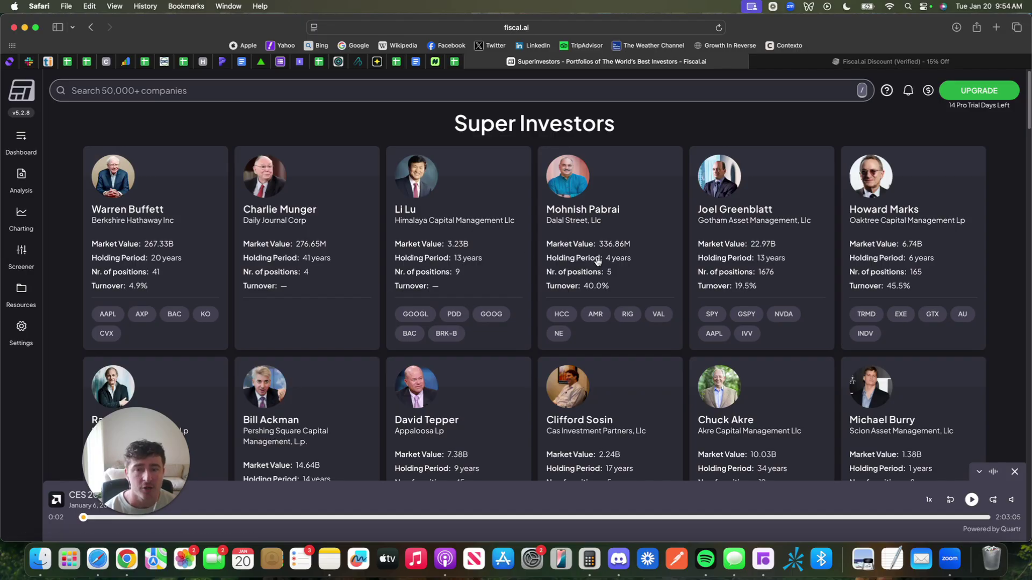
pyautogui.scroll(-1, 598, 258)
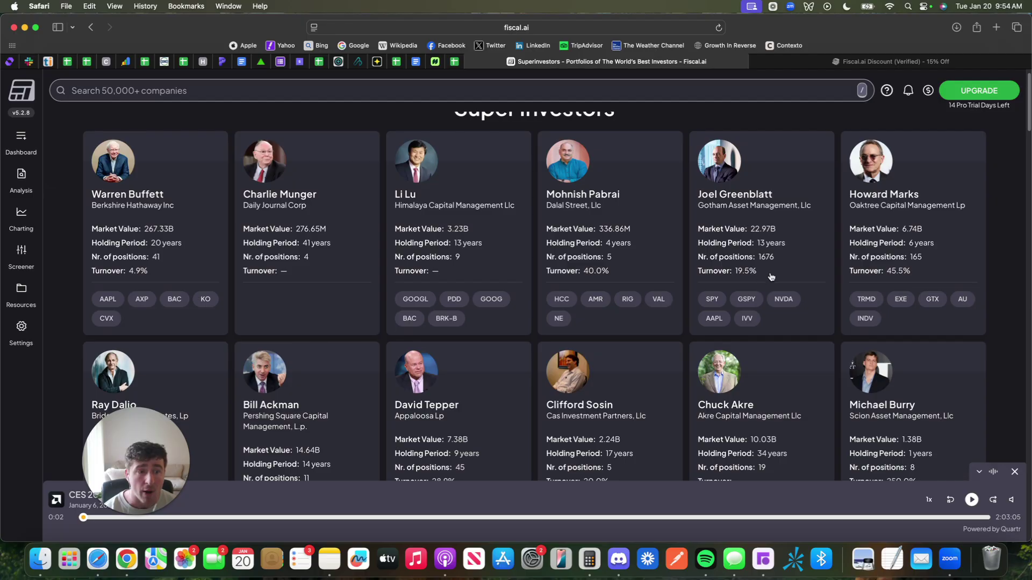
pyautogui.scroll(-5, 860, 301)
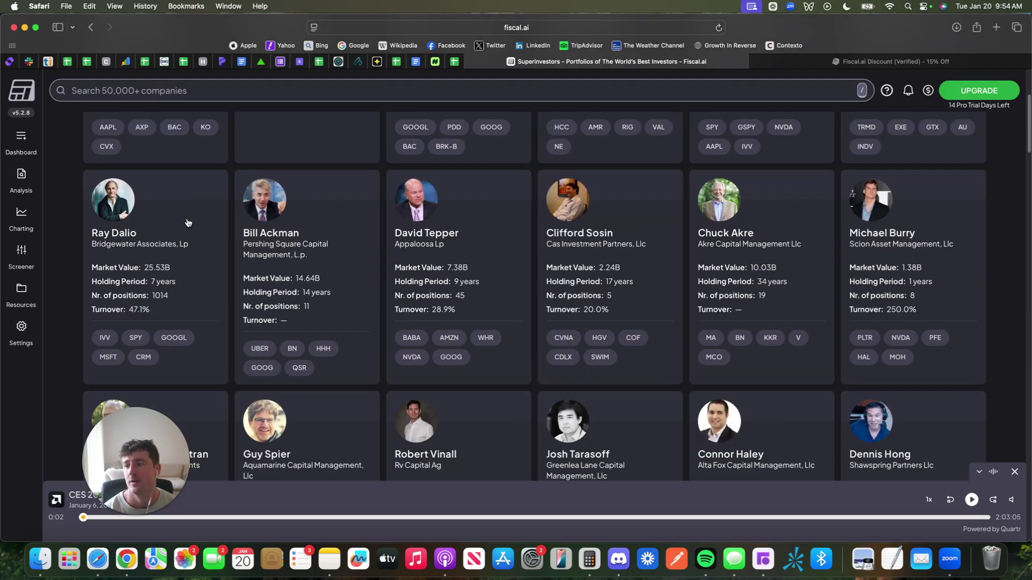
pyautogui.scroll(-5, 177, 231)
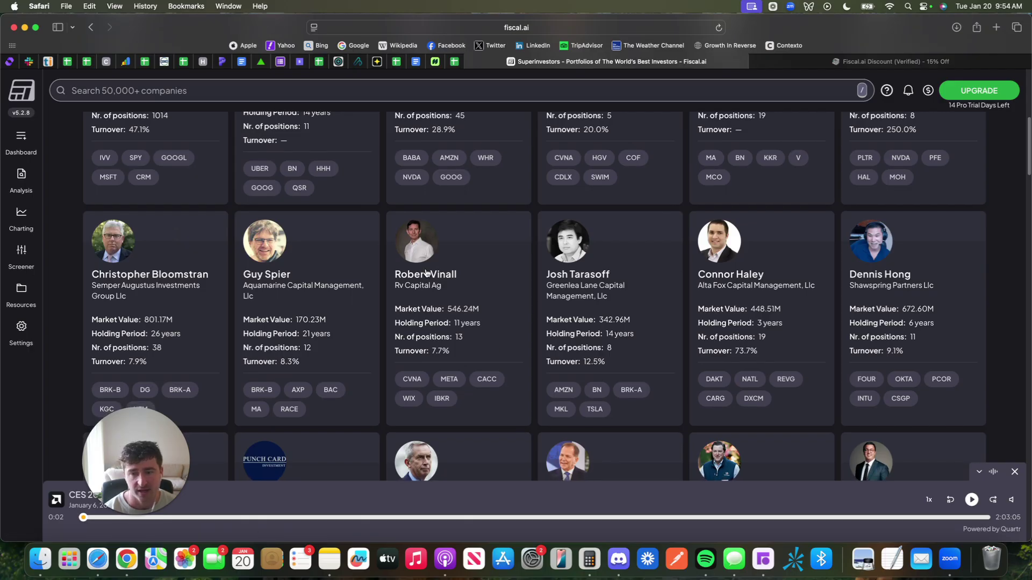
pyautogui.scroll(-1, 851, 323)
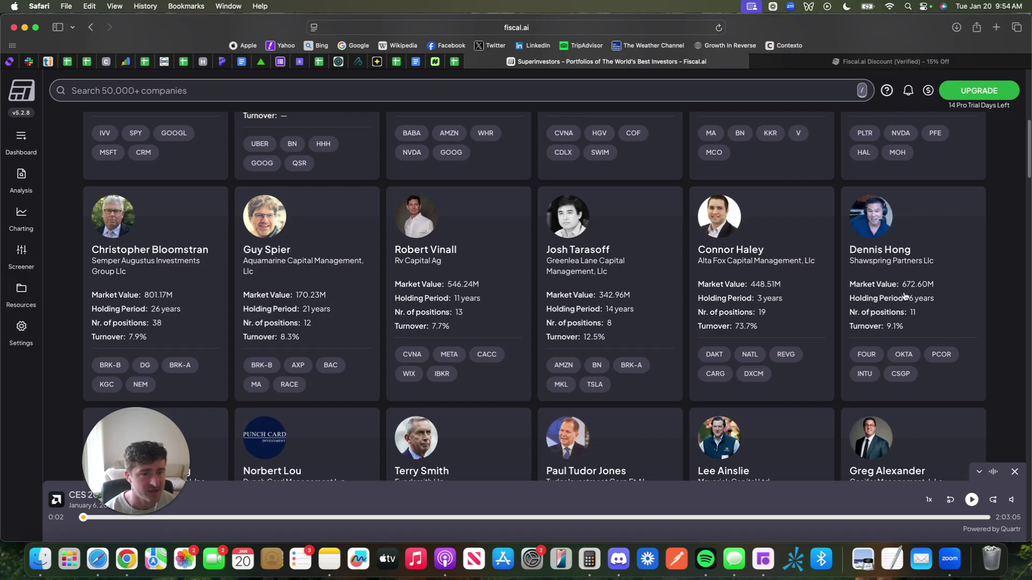
# Open the Shawspring Partners portfolio and examine its basic stats, industry breakdown and holdings table
pyautogui.click(894, 252)
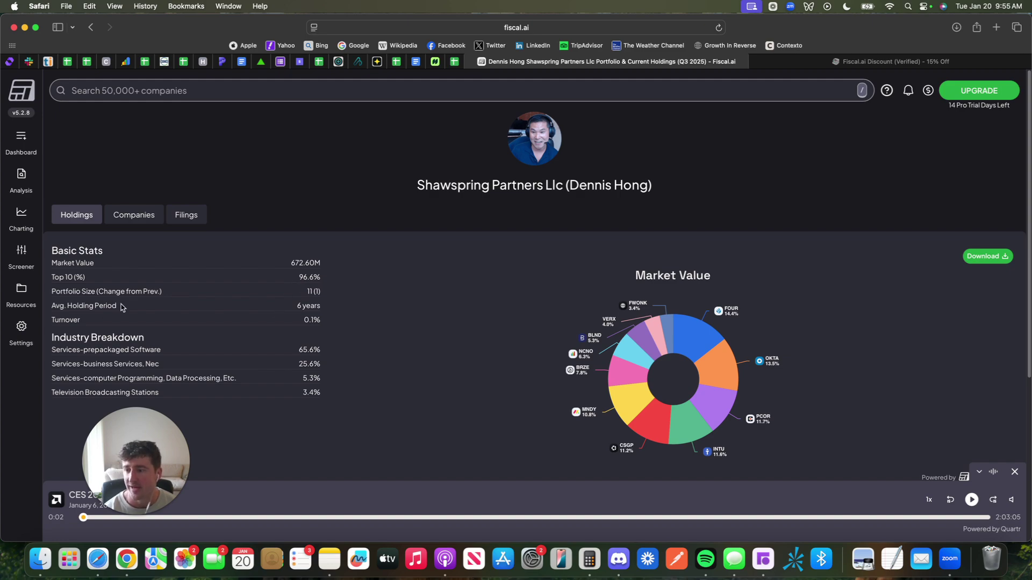
pyautogui.scroll(-1, 553, 328)
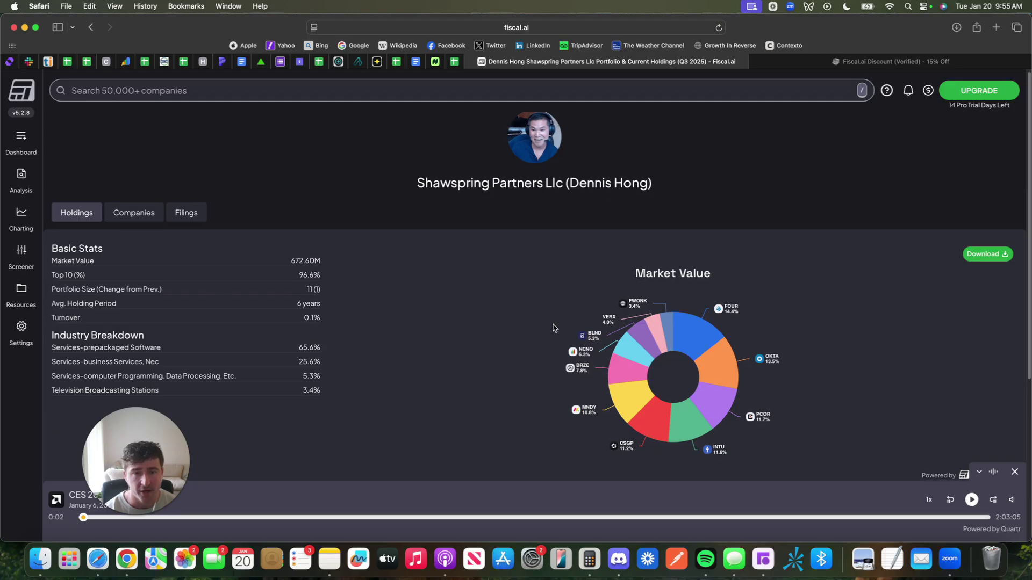
pyautogui.scroll(-5, 553, 327)
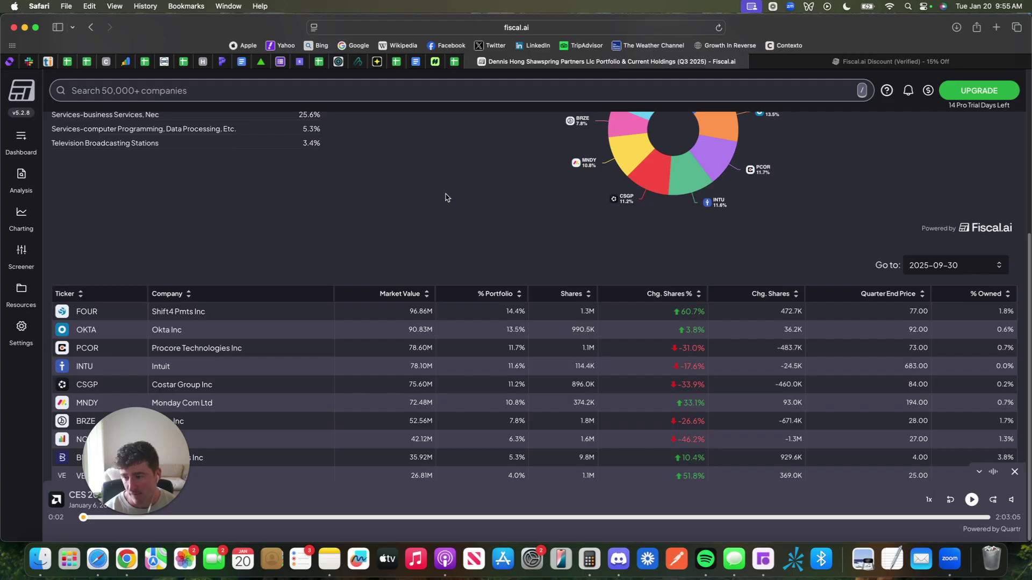
# Open the Copilot chat from the resources and close the CES 2026 Keynote audio player
pyautogui.click(21, 327)
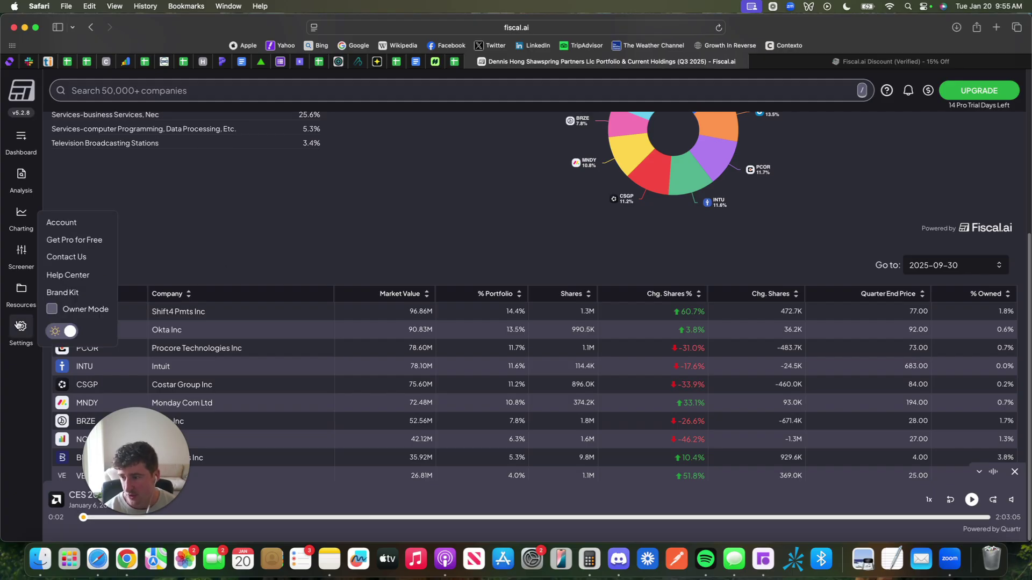
pyautogui.click(19, 293)
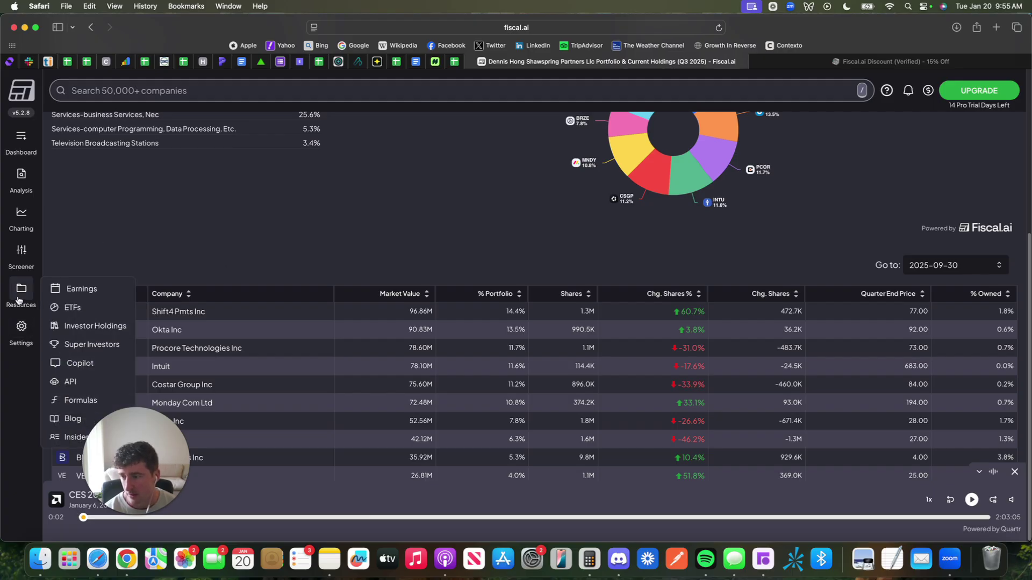
pyautogui.click(75, 363)
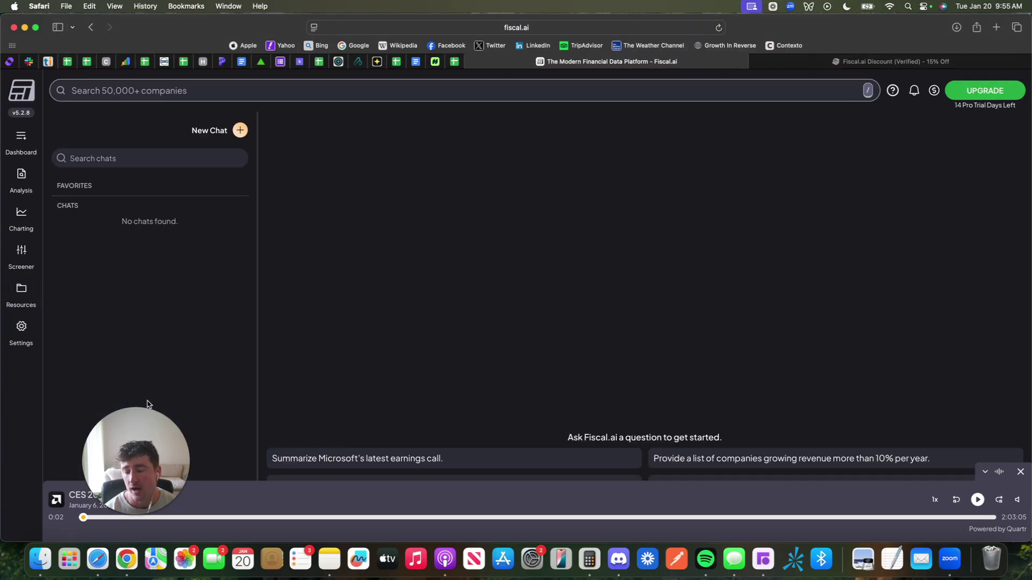
pyautogui.moveTo(124, 417); pyautogui.dragTo(97, 349)
pyautogui.click(150, 89)
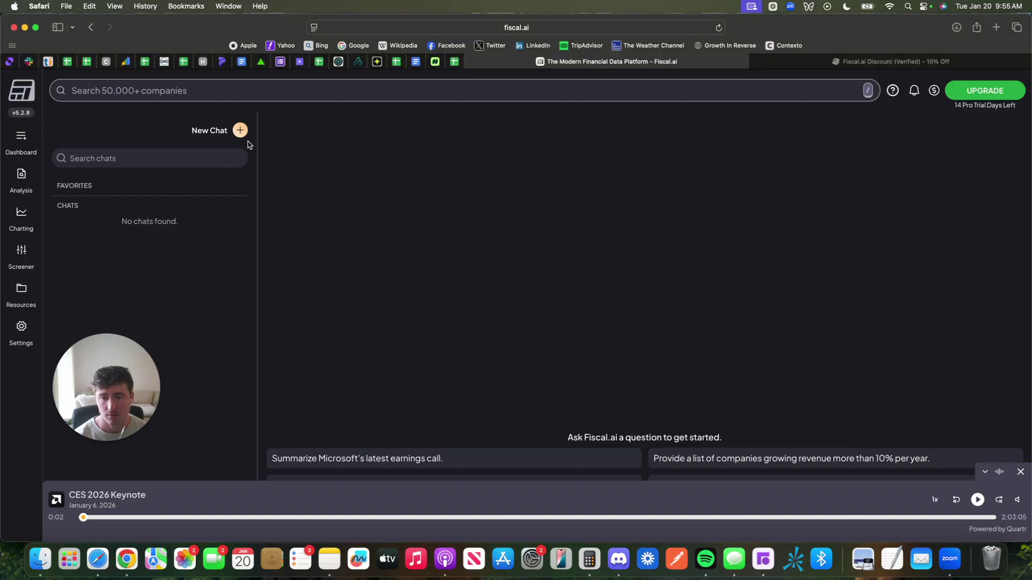
pyautogui.click(1021, 473)
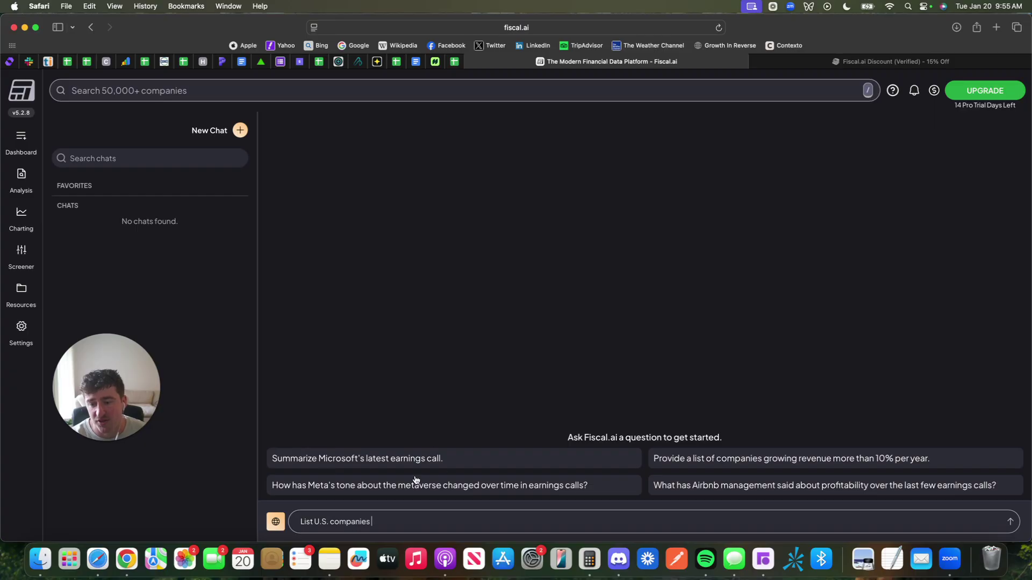
# Ask Copilot to summarize Microsoft's latest earnings call and follow up with the suggested question about the key highlights from Microsoft's earnings report
pyautogui.click(410, 461)
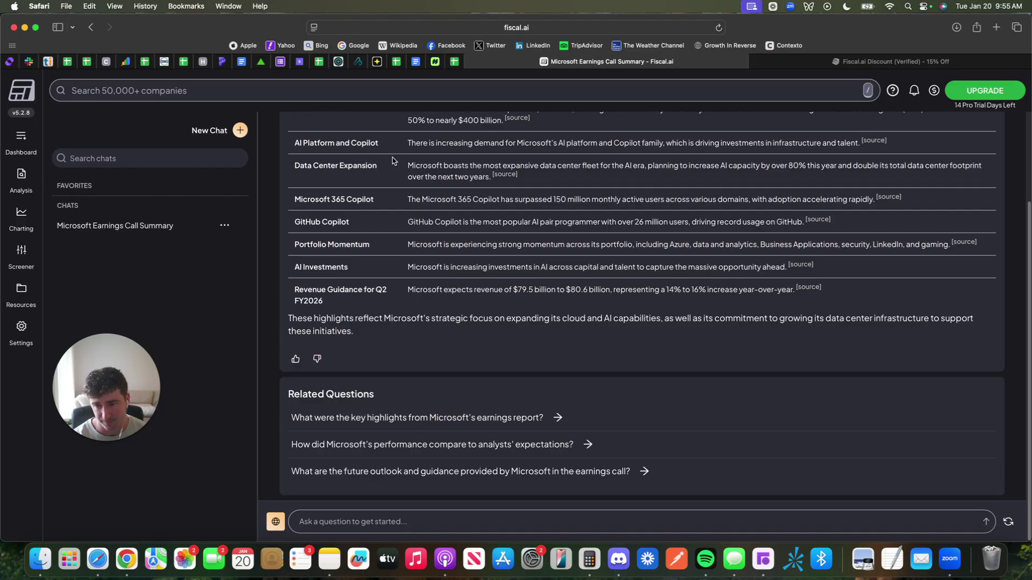
pyautogui.scroll(3, 412, 272)
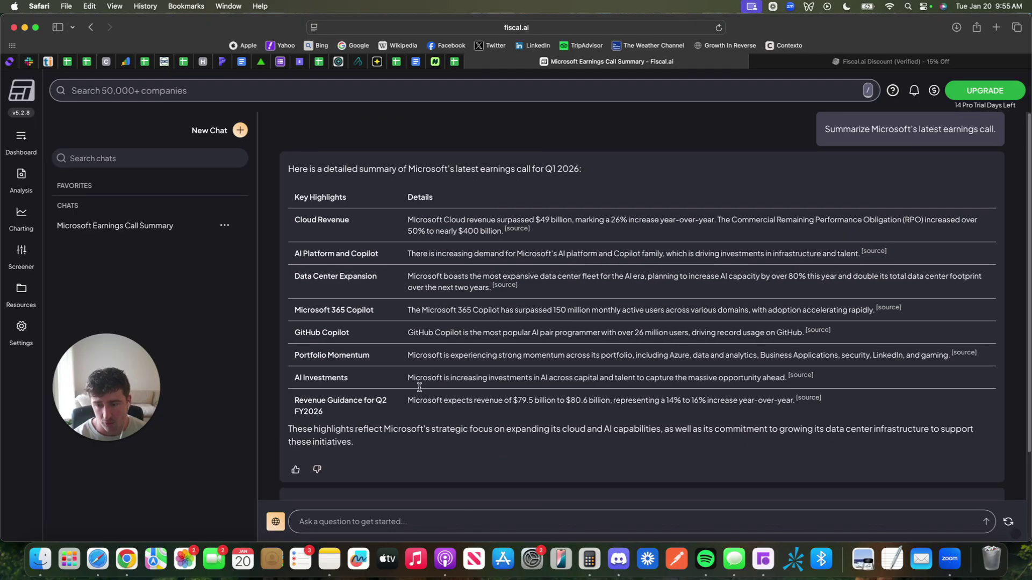
pyautogui.scroll(-3, 420, 406)
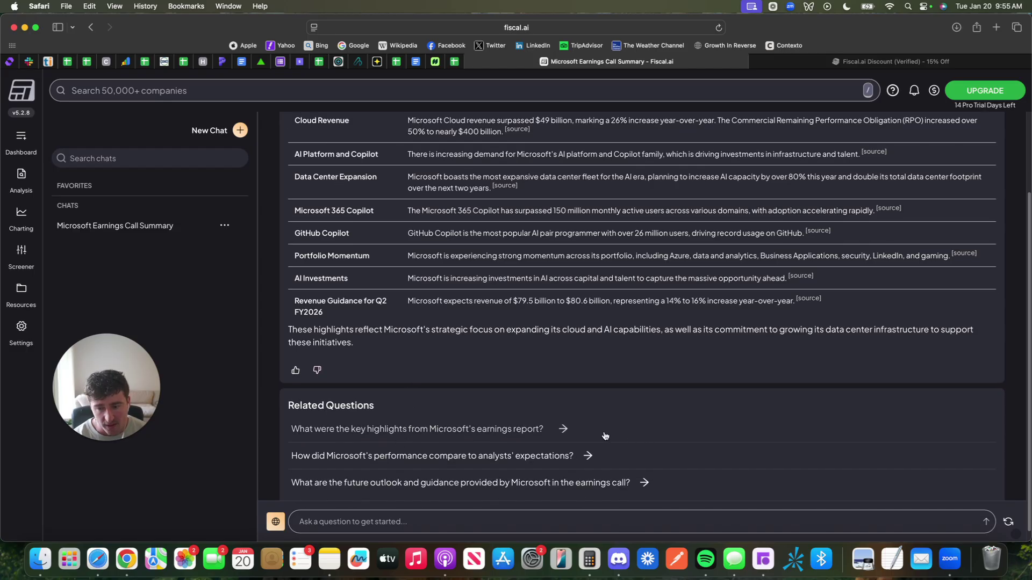
pyautogui.click(447, 438)
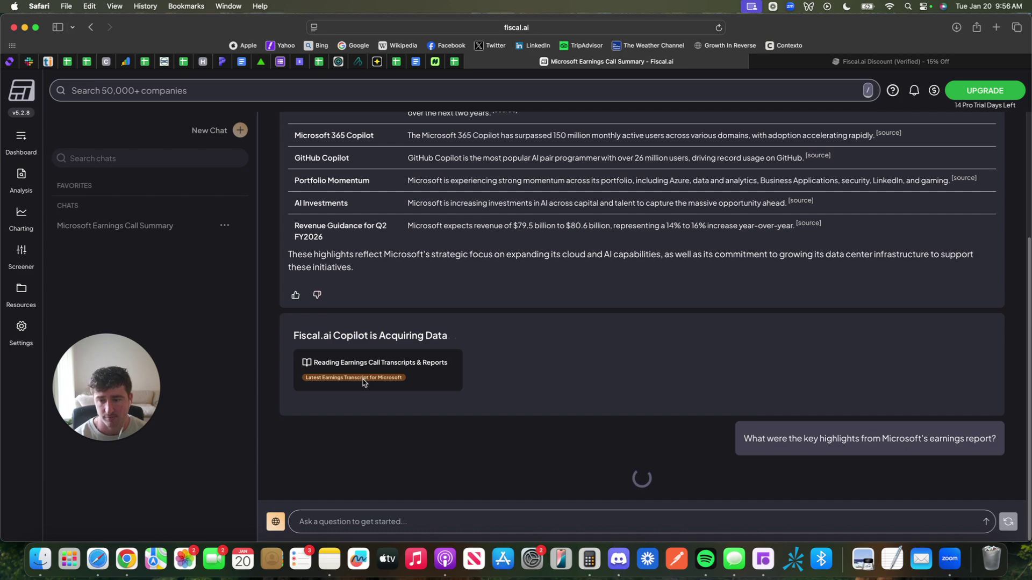
pyautogui.moveTo(107, 390); pyautogui.dragTo(113, 475)
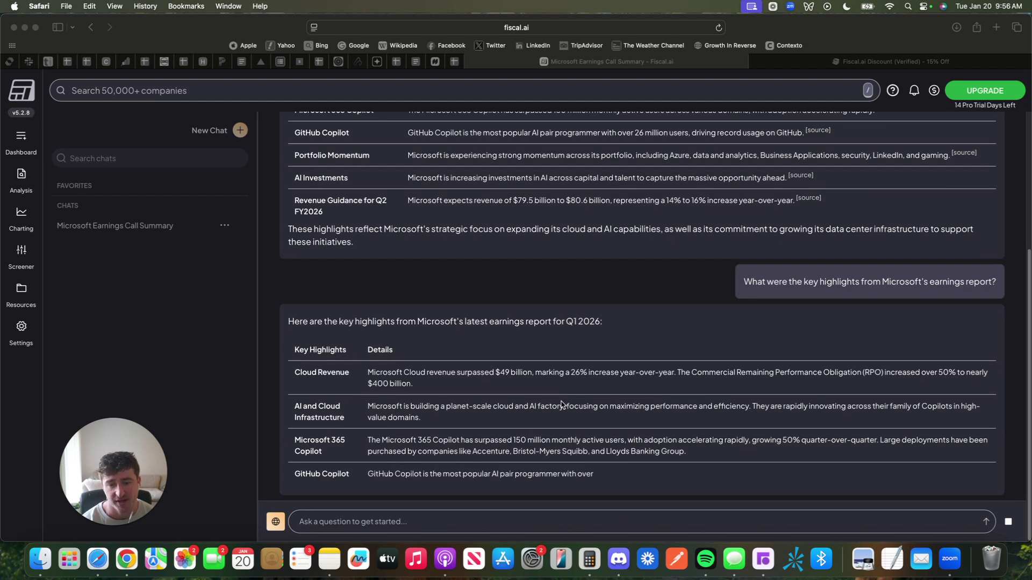
# Read through Copilot's two Microsoft earnings answers, from the Q1 2026 call summary down to the related questions
pyautogui.scroll(5, 591, 392)
pyautogui.scroll(1, 595, 394)
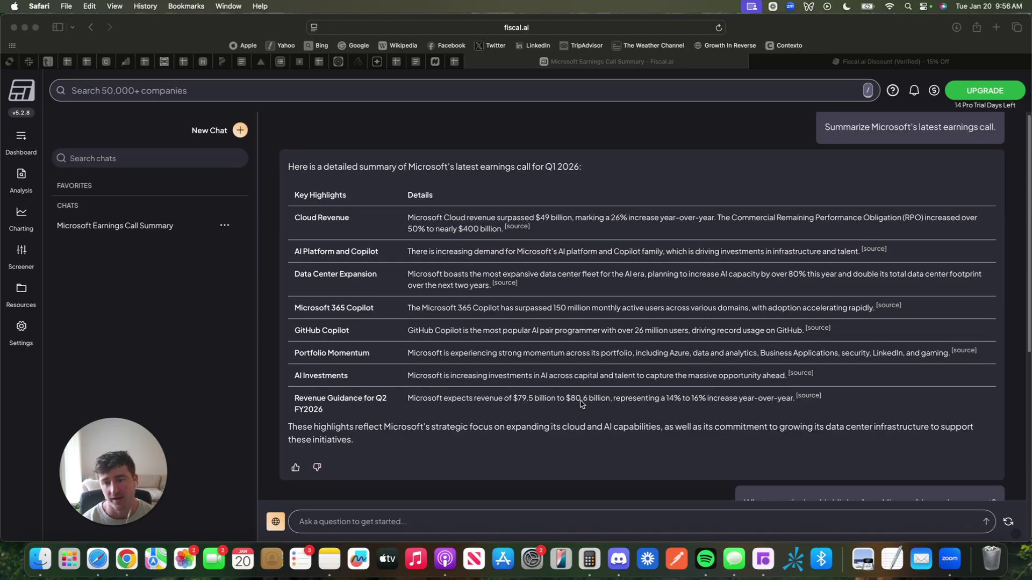
pyautogui.scroll(-1, 433, 331)
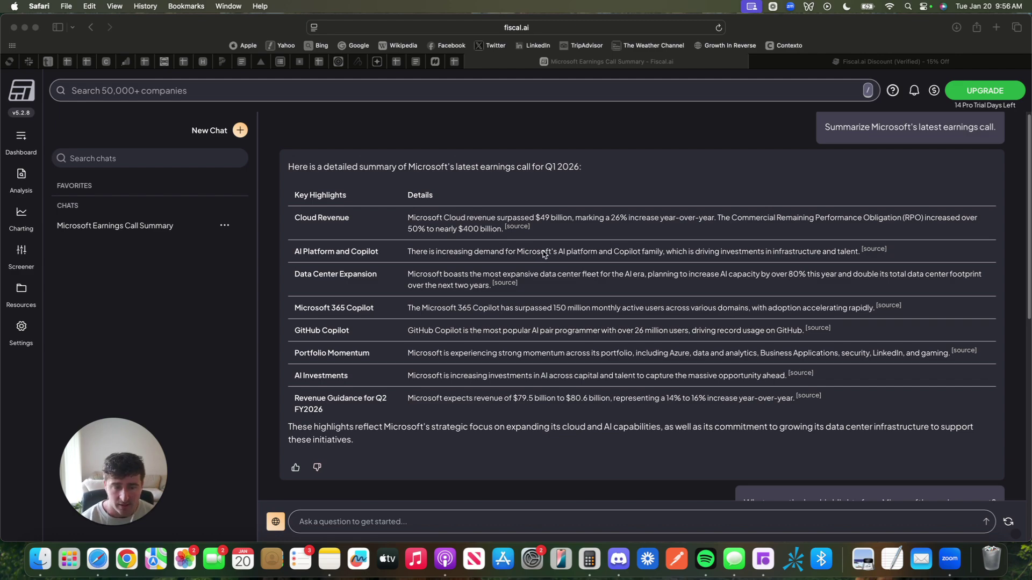
pyautogui.scroll(-10, 406, 387)
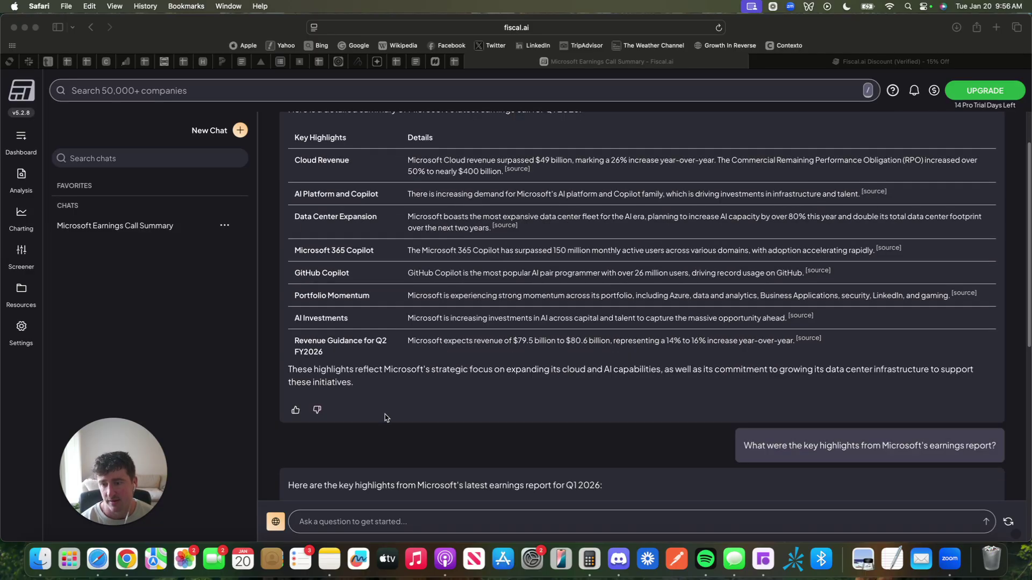
pyautogui.scroll(-3, 405, 387)
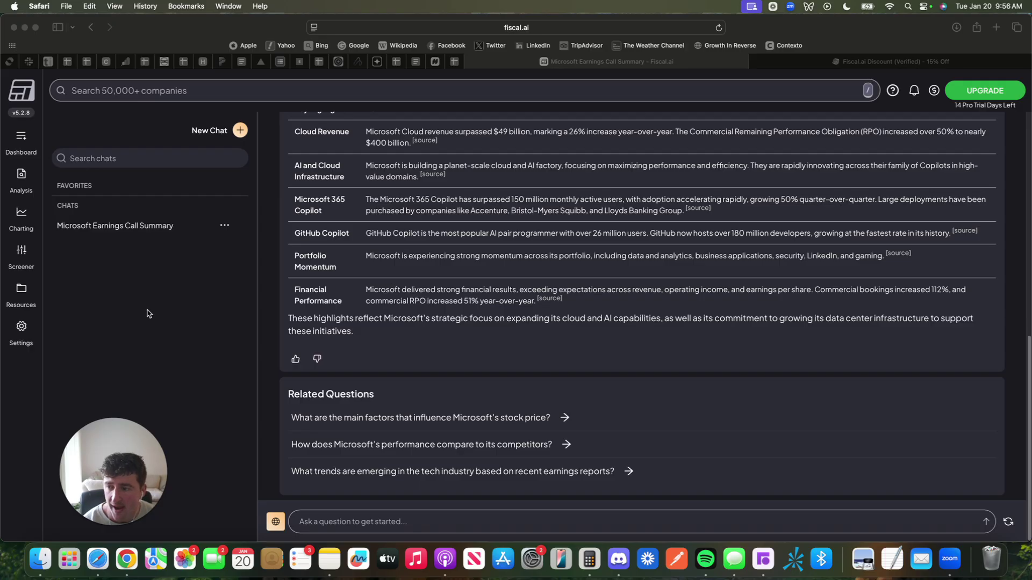
# Search the companies for AMD and open the Advanced Micro Devices, Inc. (NasdaqGS) company page
pyautogui.click(127, 91)
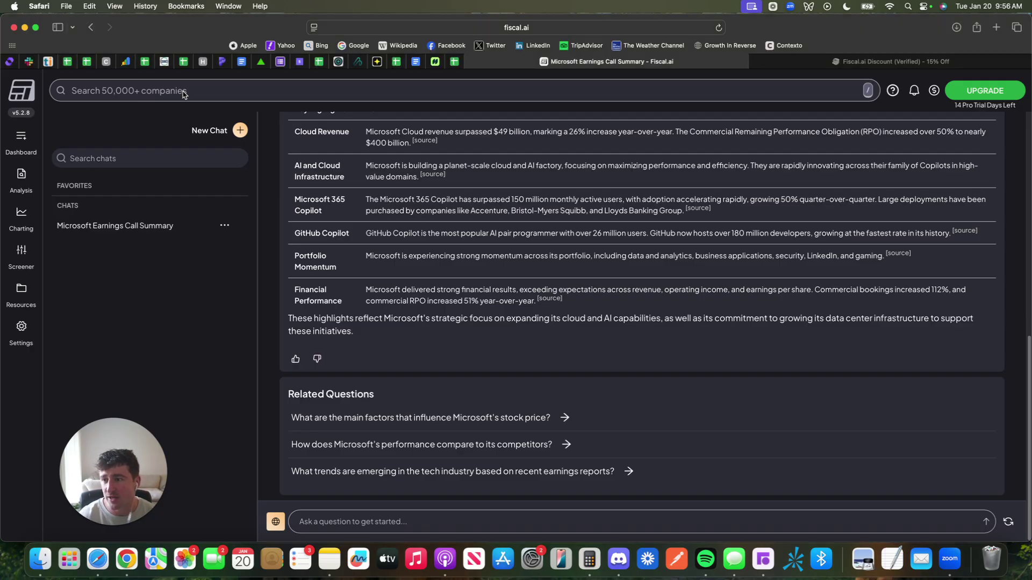
pyautogui.write('AMD')
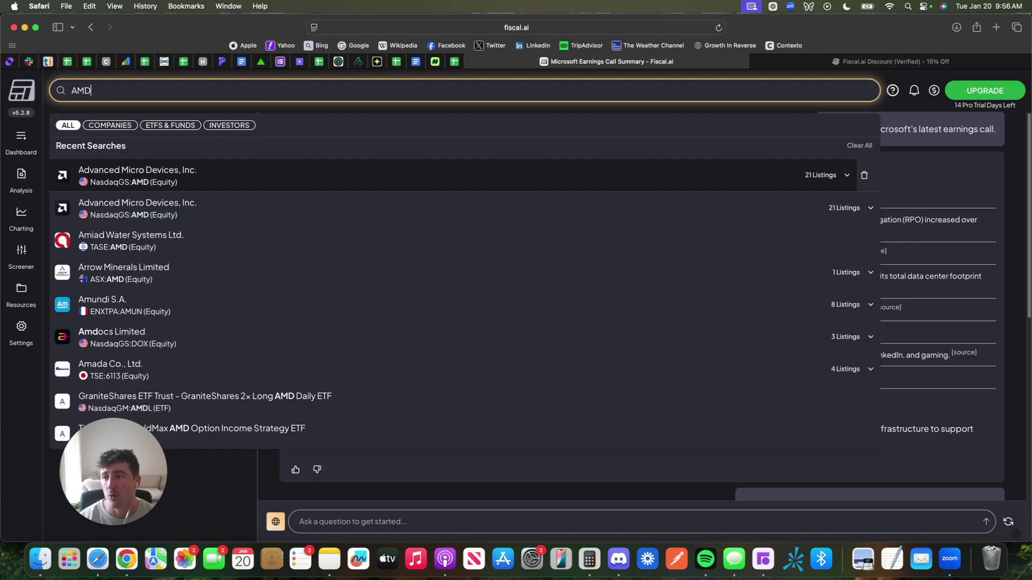
pyautogui.click(160, 169)
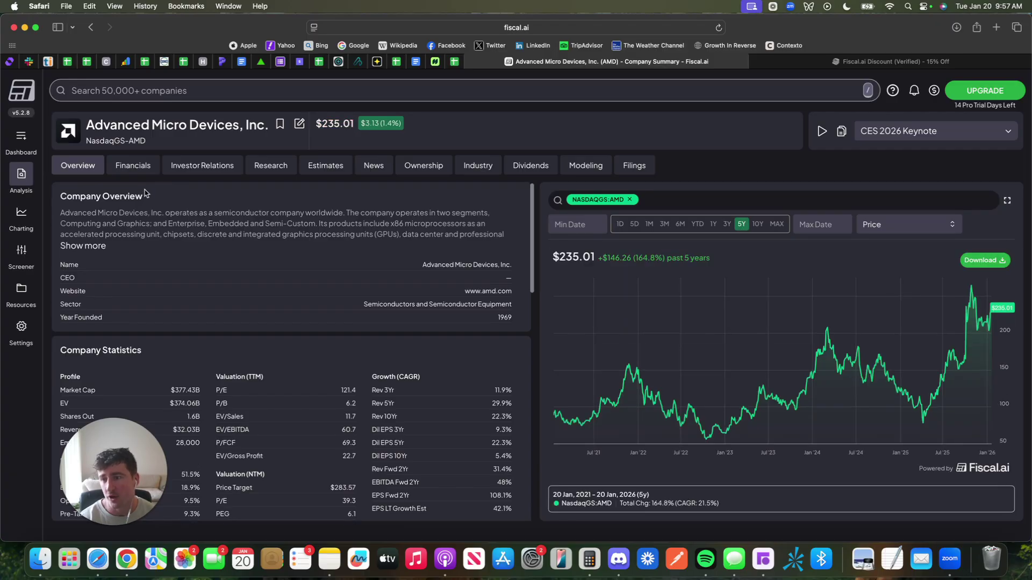
# Open AMD's financials and set the income statement to quarterly periods, examining the revenue, profit and margin rows
pyautogui.click(136, 166)
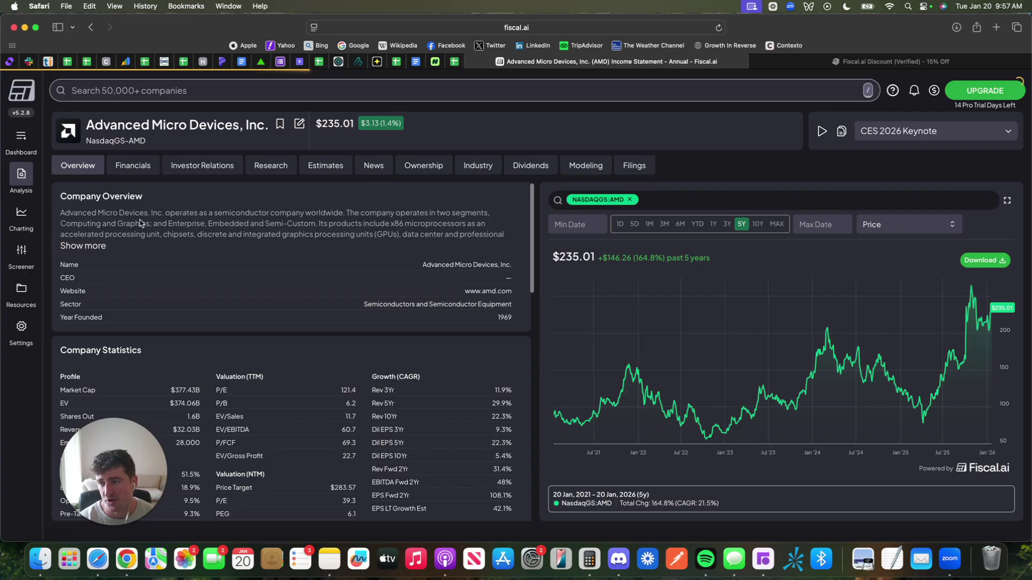
pyautogui.scroll(-2, 433, 362)
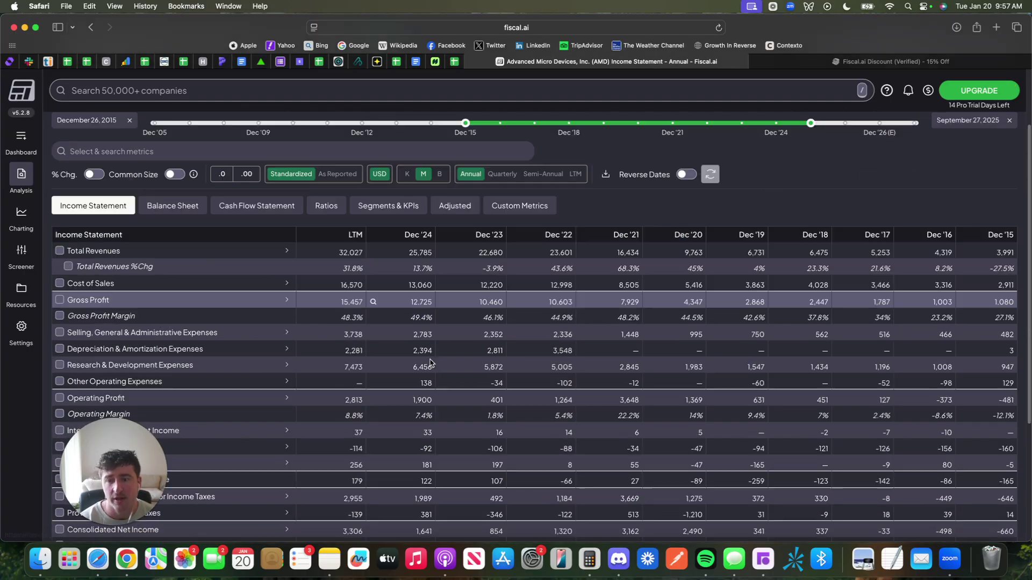
pyautogui.scroll(2, 645, 296)
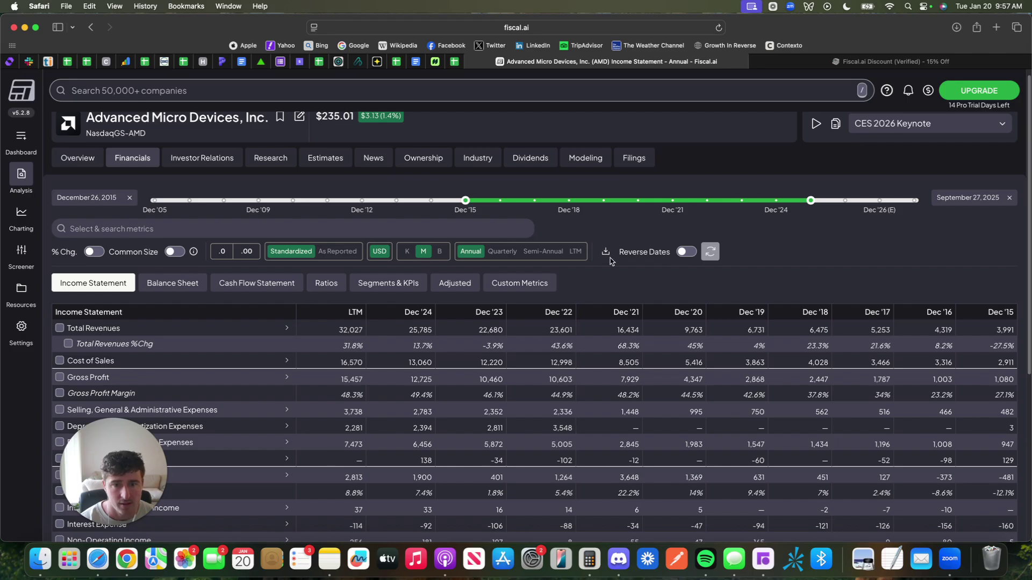
pyautogui.click(500, 252)
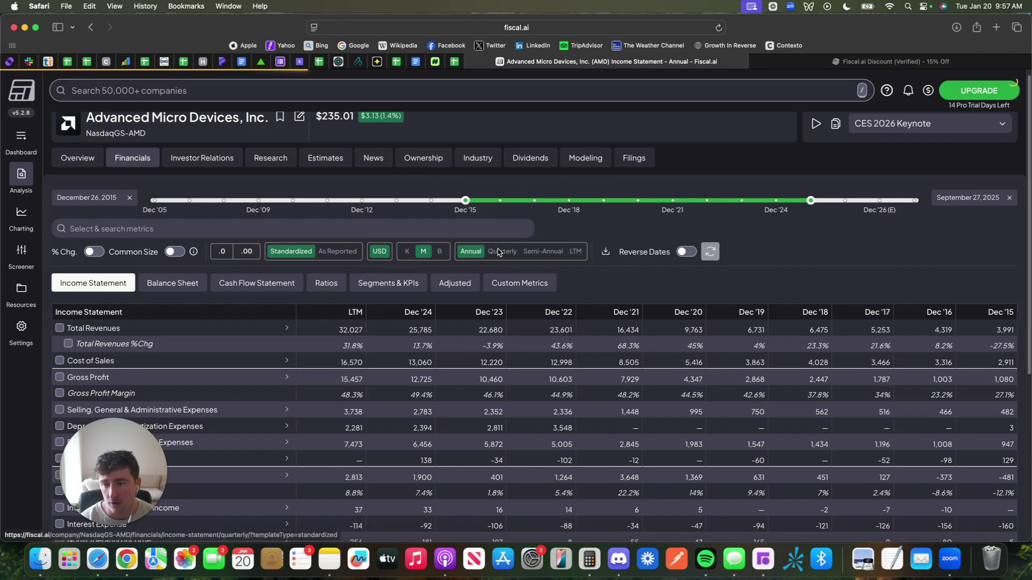
pyautogui.scroll(-3, 618, 344)
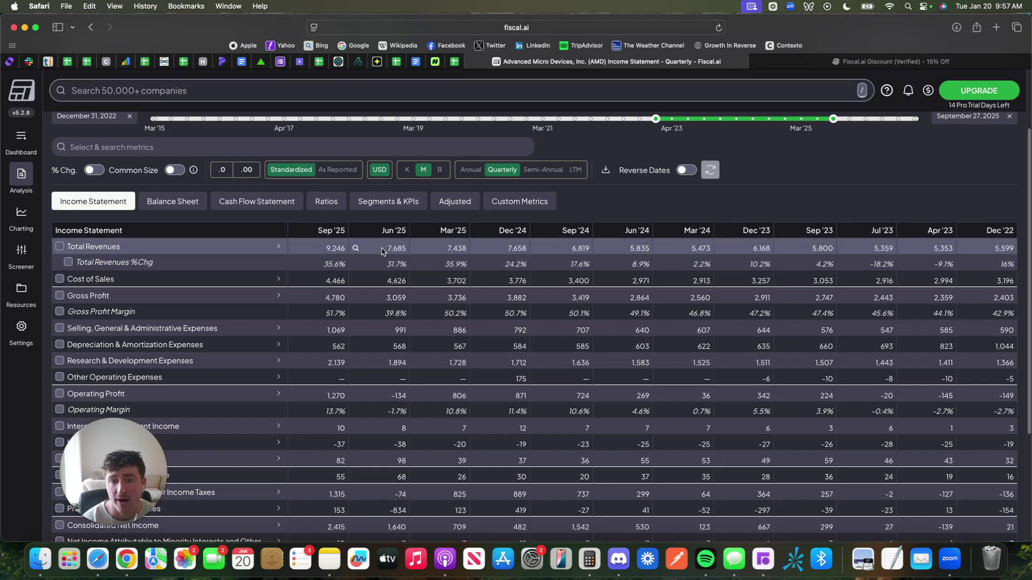
pyautogui.scroll(-1, 369, 275)
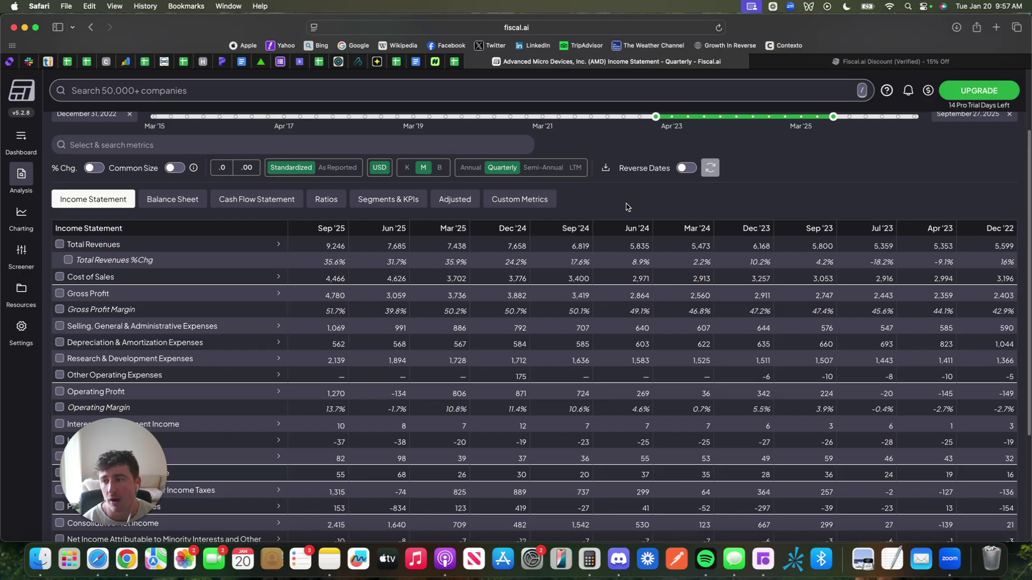
# Switch to the Save on Trading page with the Fiscal.ai coupon and examine the 15% off deal text
pyautogui.click(816, 66)
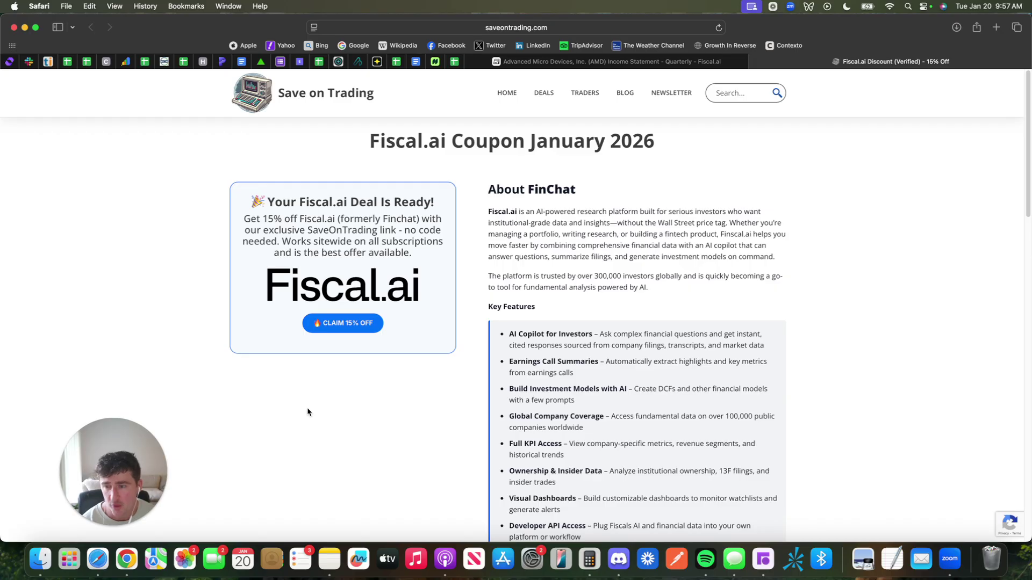
pyautogui.moveTo(264, 219); pyautogui.dragTo(365, 223)
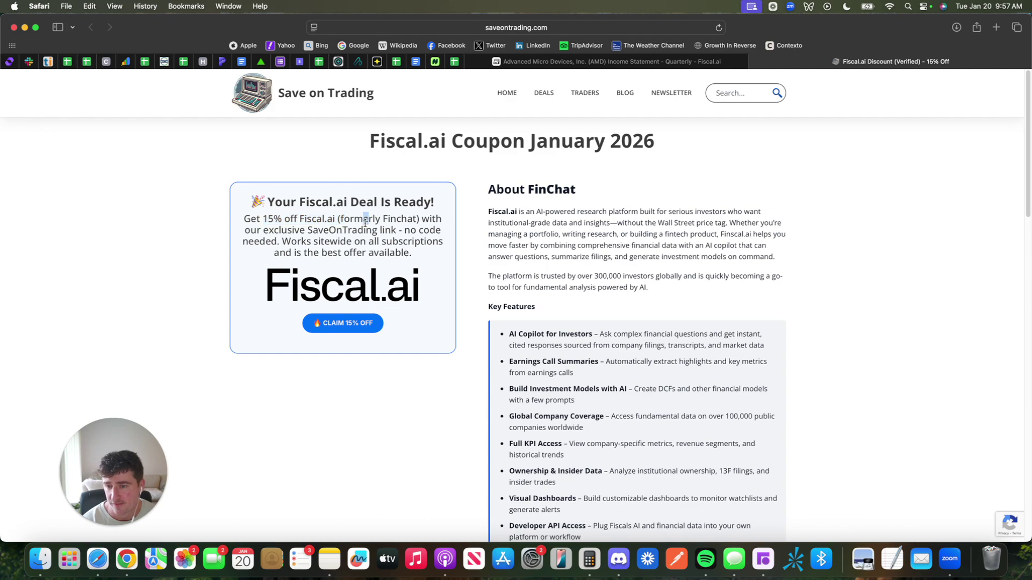